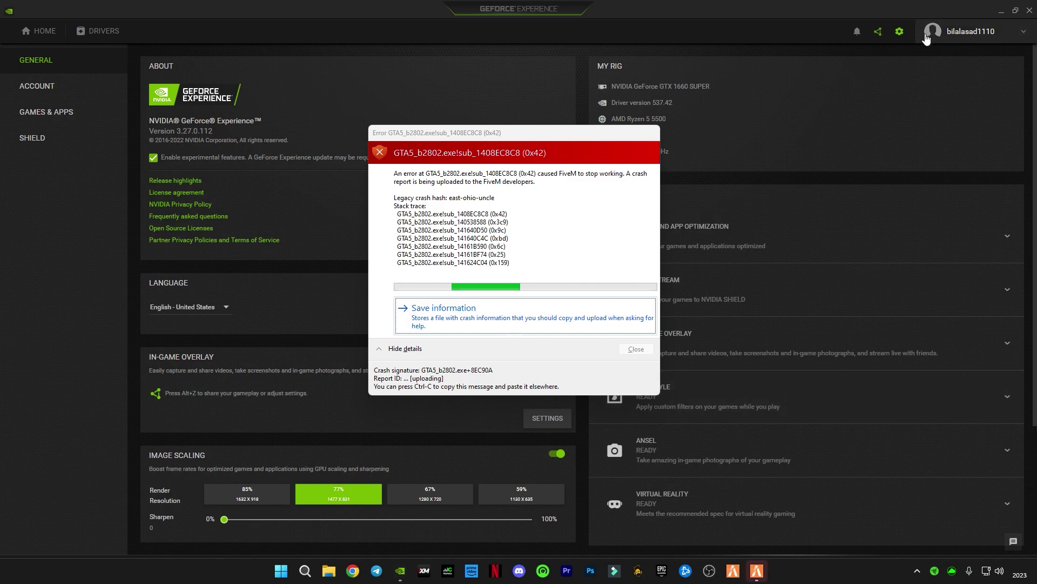
Minimize GeForce Experience and reposition the FiveM crash error dialog to view its details over the desktop
left_click(999, 12)
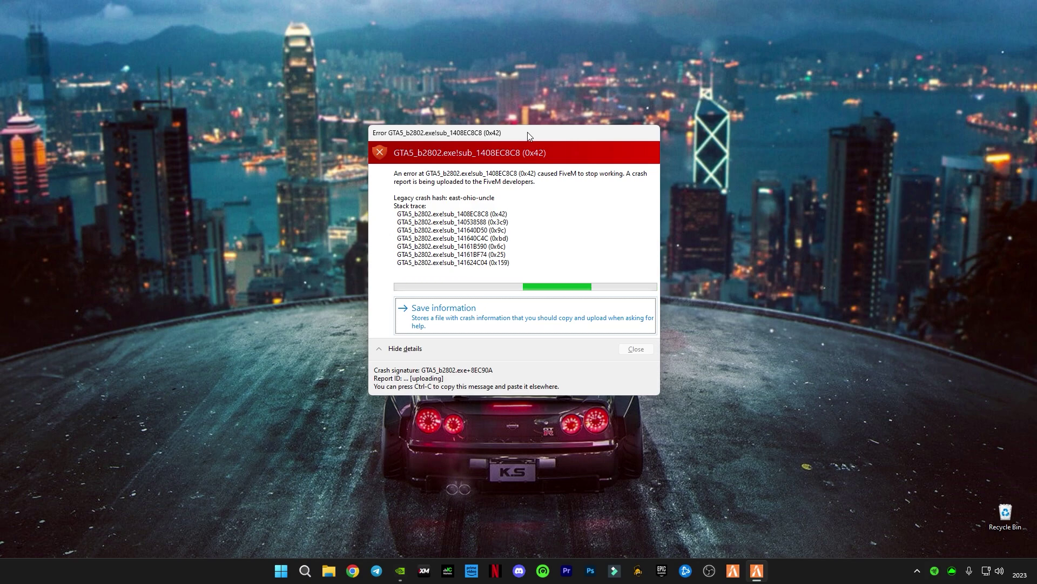
left_click_drag(528, 133, 498, 165)
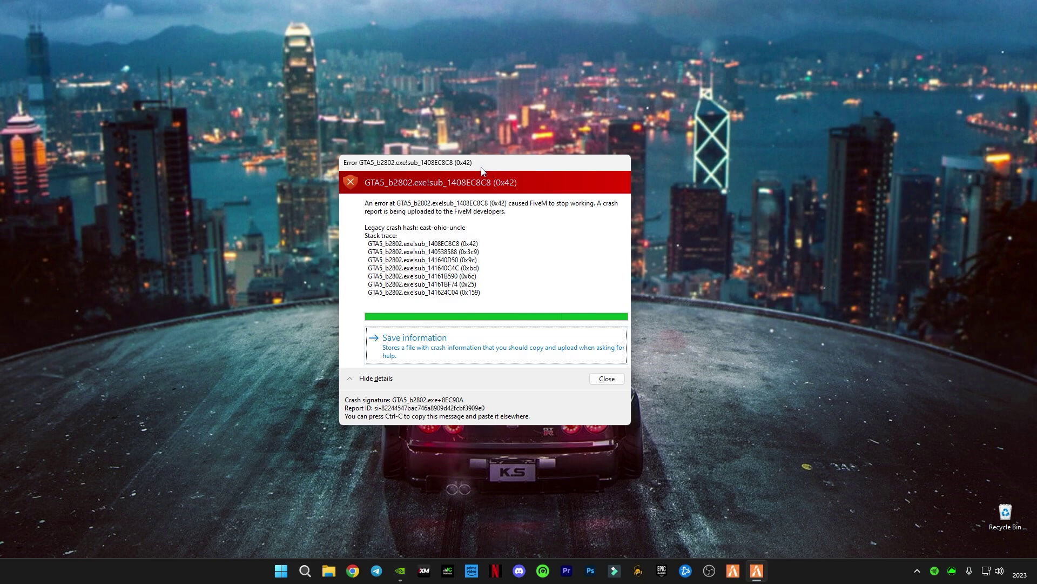
left_click_drag(481, 168, 493, 163)
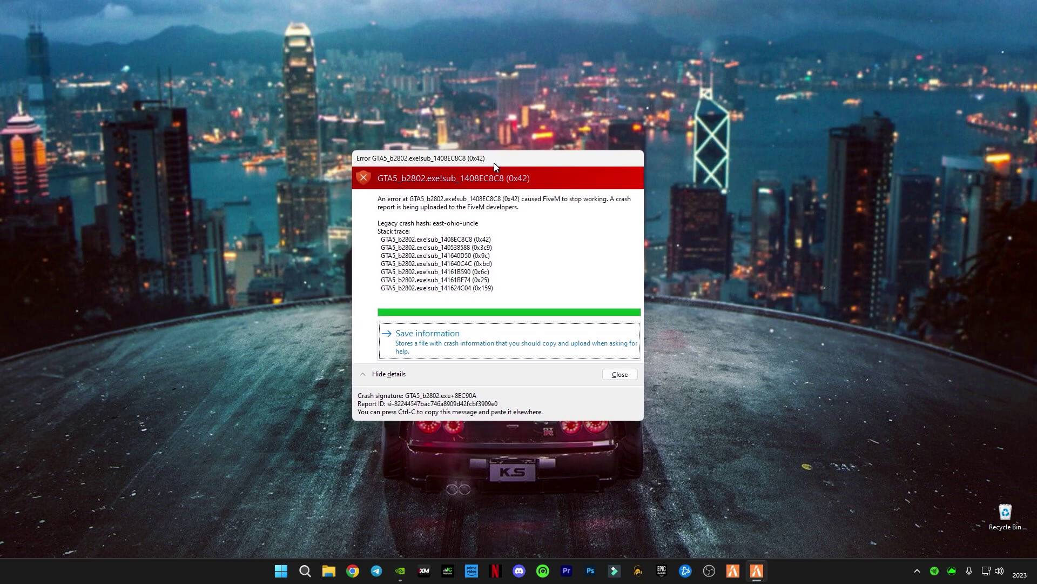
key("alt+z")
left_click(495, 164)
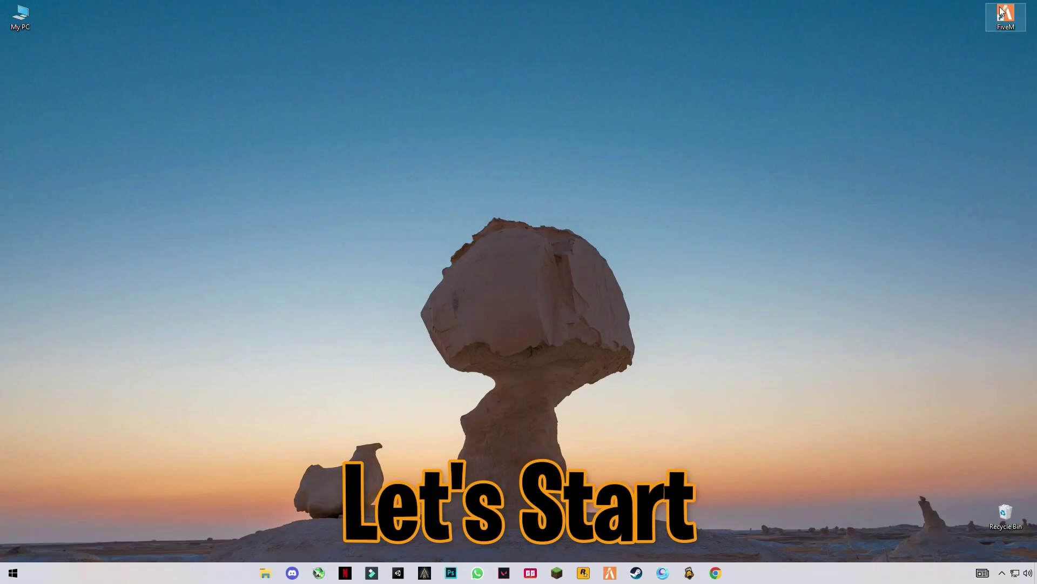
Open the file location of the desktop FiveM shortcut and go into the FiveM Application Data folder
right_click(1001, 12)
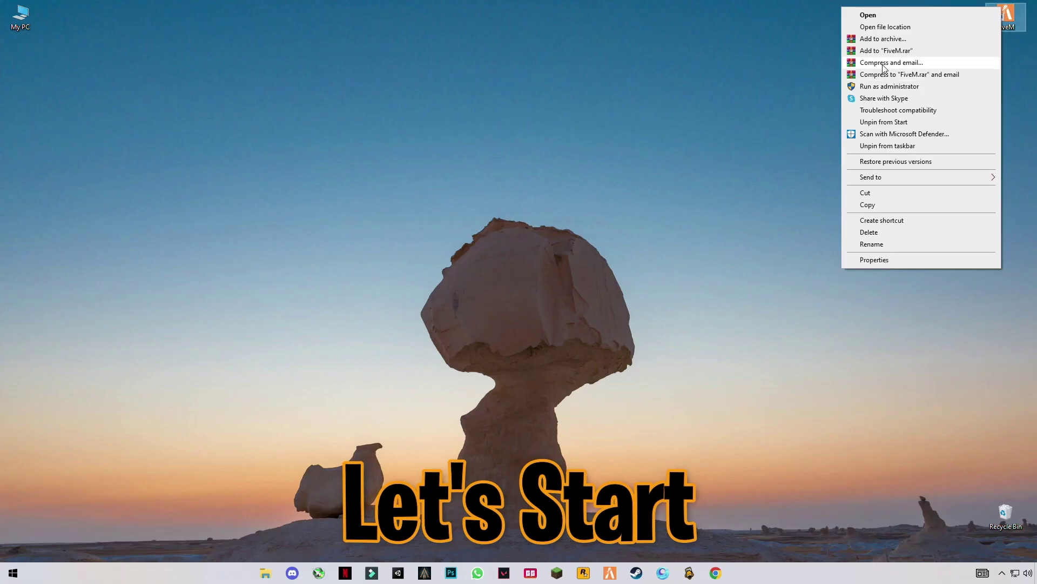
left_click(889, 28)
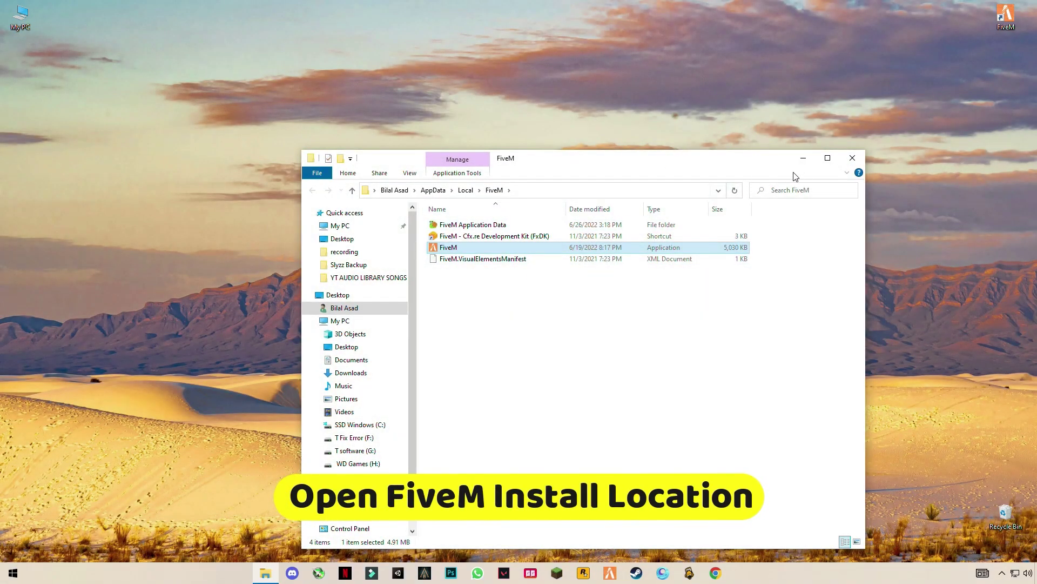
left_click_drag(668, 168, 627, 105)
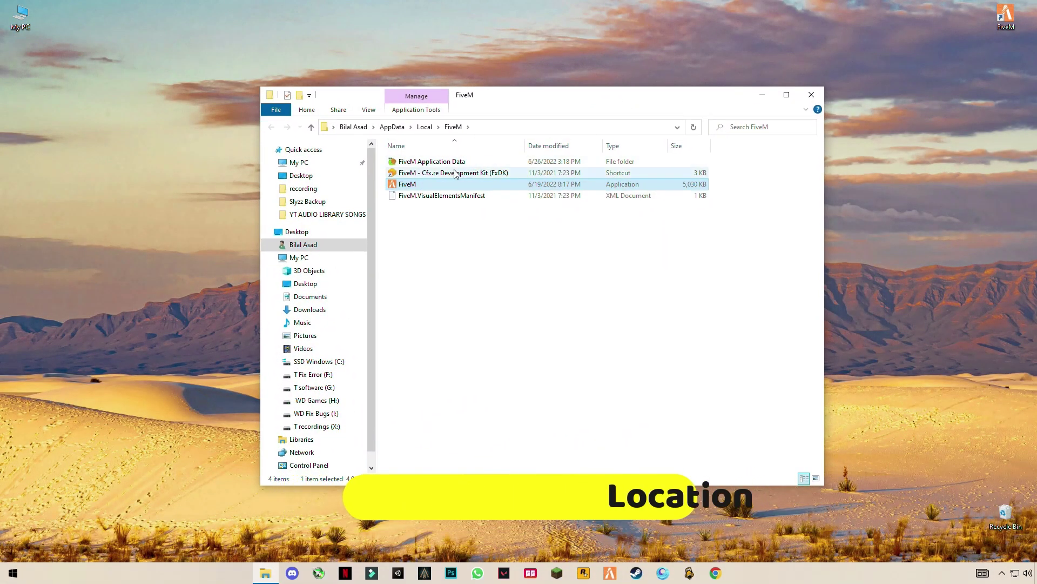
left_click(407, 162)
double_click(442, 164)
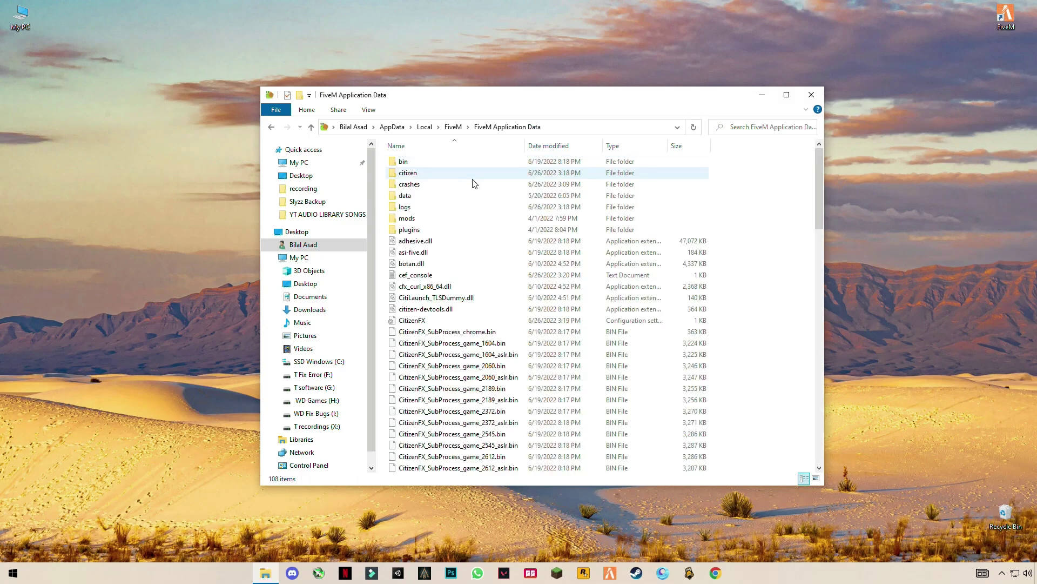
Delete all memory dump files in the crashes folder of FiveM Application Data
left_click(399, 187)
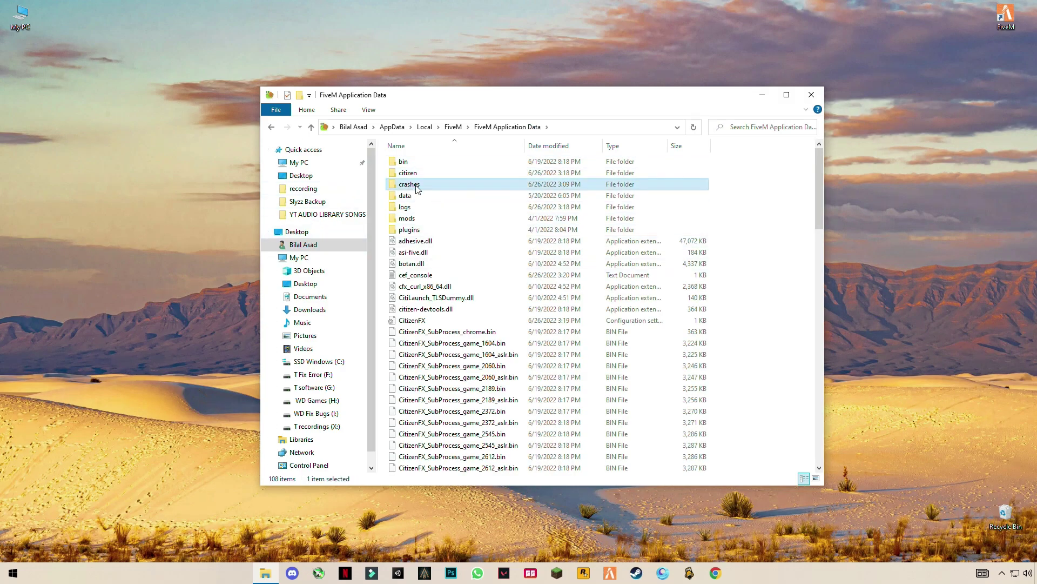
double_click(416, 186)
left_click_drag(435, 227, 419, 164)
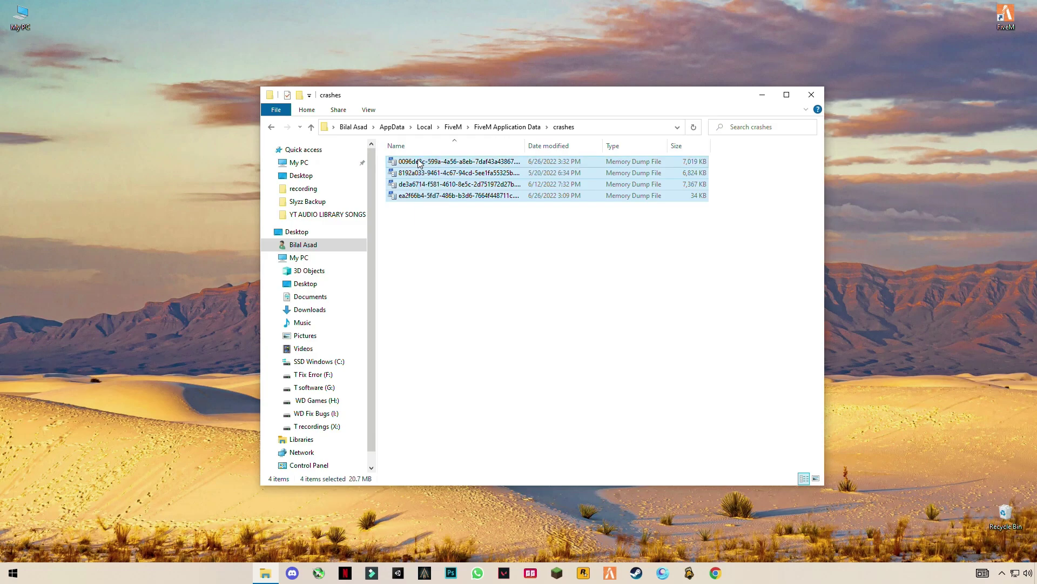
right_click(436, 172)
left_click(371, 338)
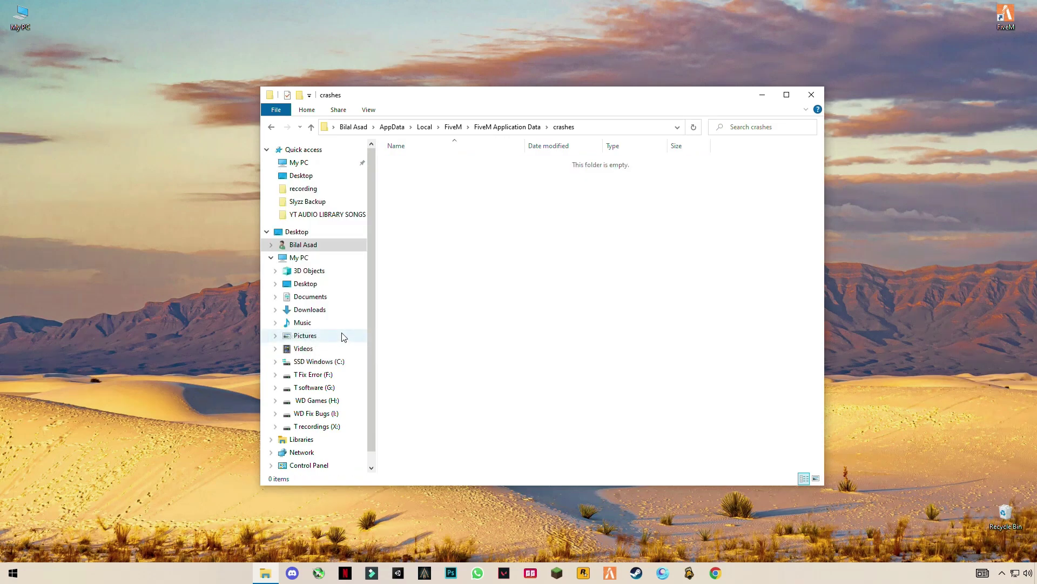
Delete the db and unconfirmed folders inside data > server-cache of FiveM Application Data
left_click(271, 127)
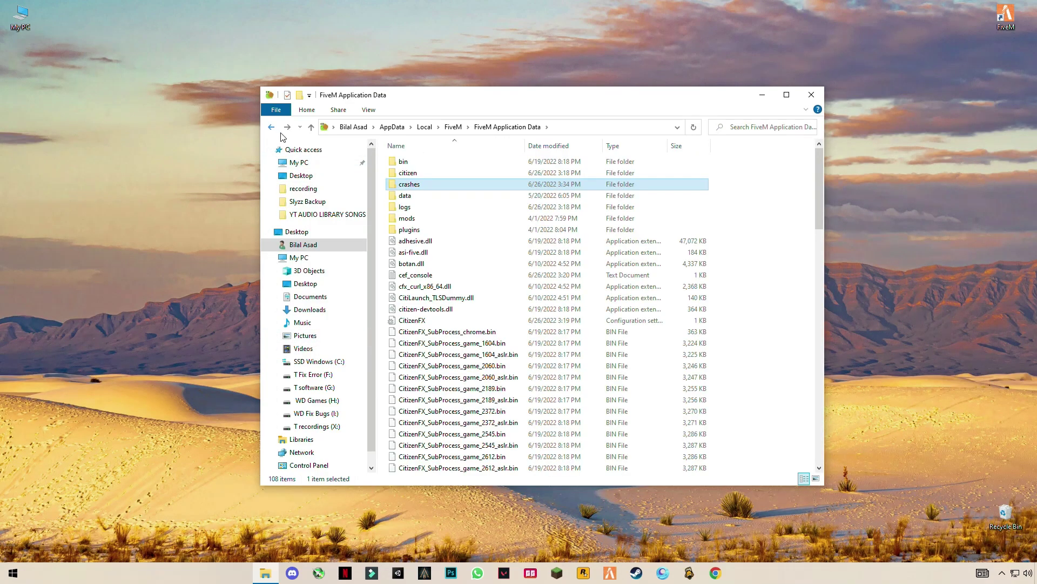
left_click(416, 197)
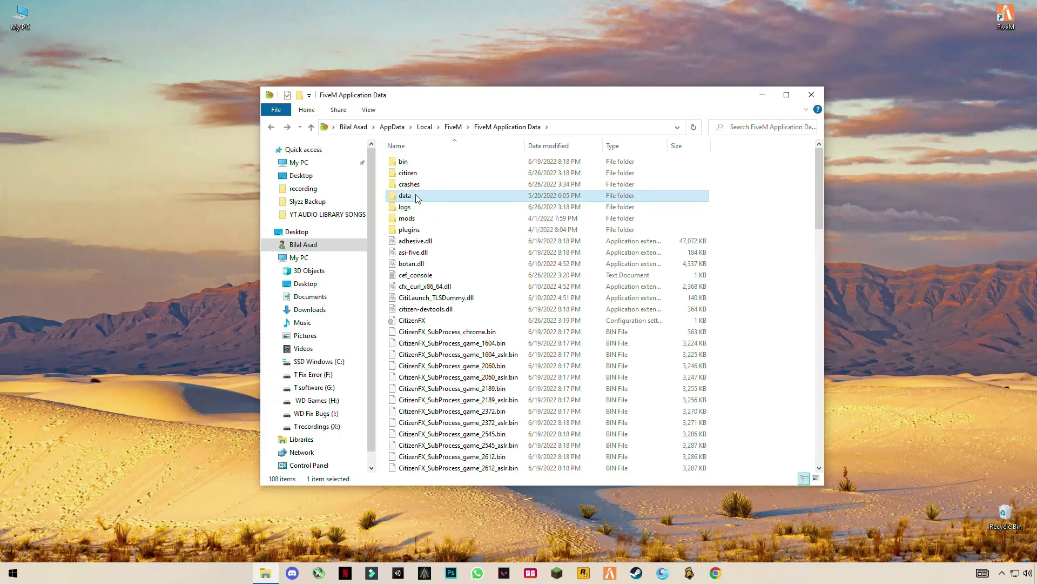
double_click(416, 197)
double_click(417, 197)
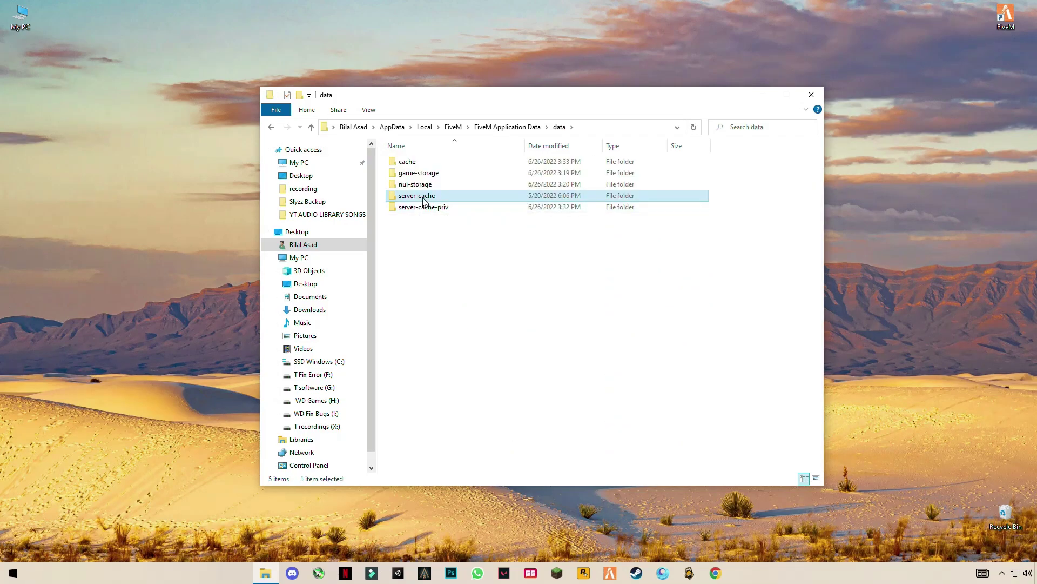
left_click_drag(429, 199, 403, 162)
right_click(409, 163)
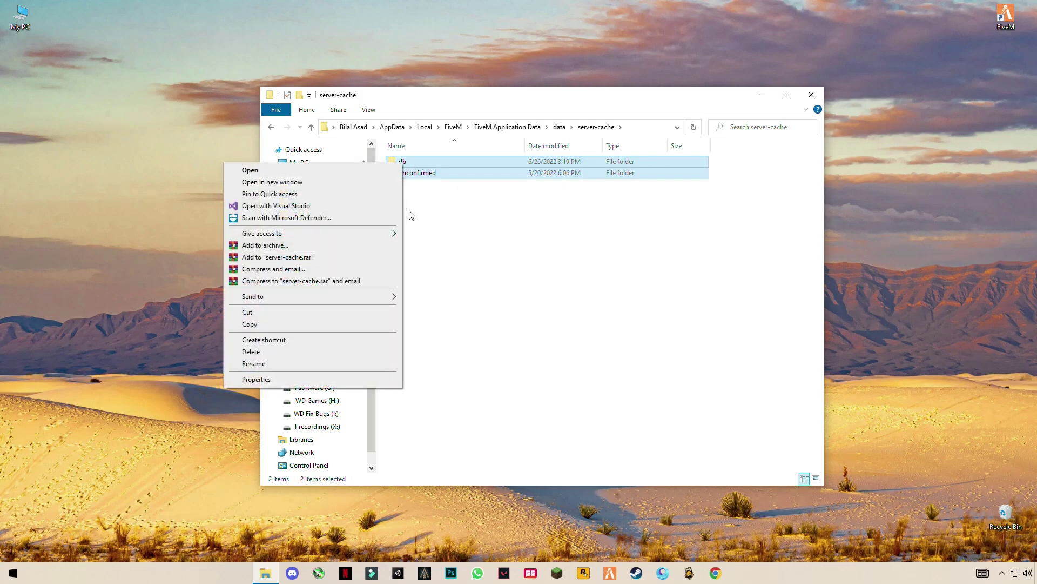
left_click(267, 351)
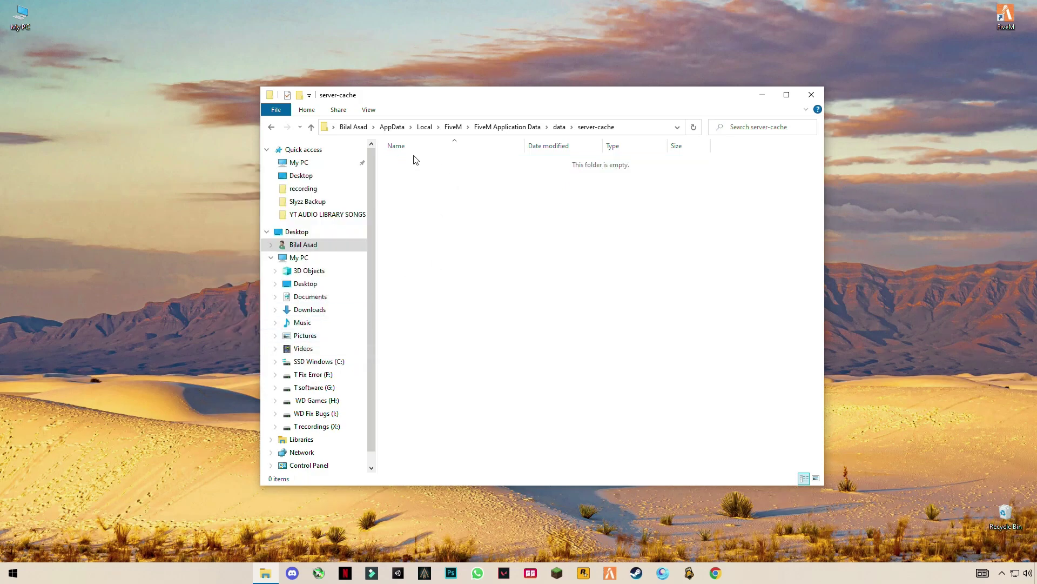
Delete all files and folders inside the server-cache-priv folder of the FiveM data folder
left_click(272, 126)
left_click(436, 210)
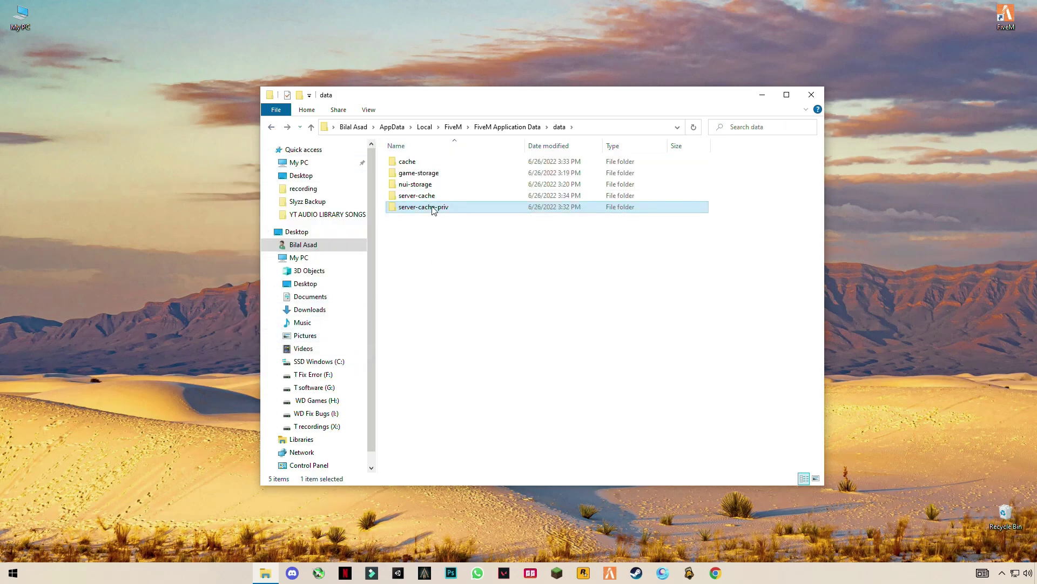
double_click(434, 209)
left_click(444, 196)
key("ctrl+a")
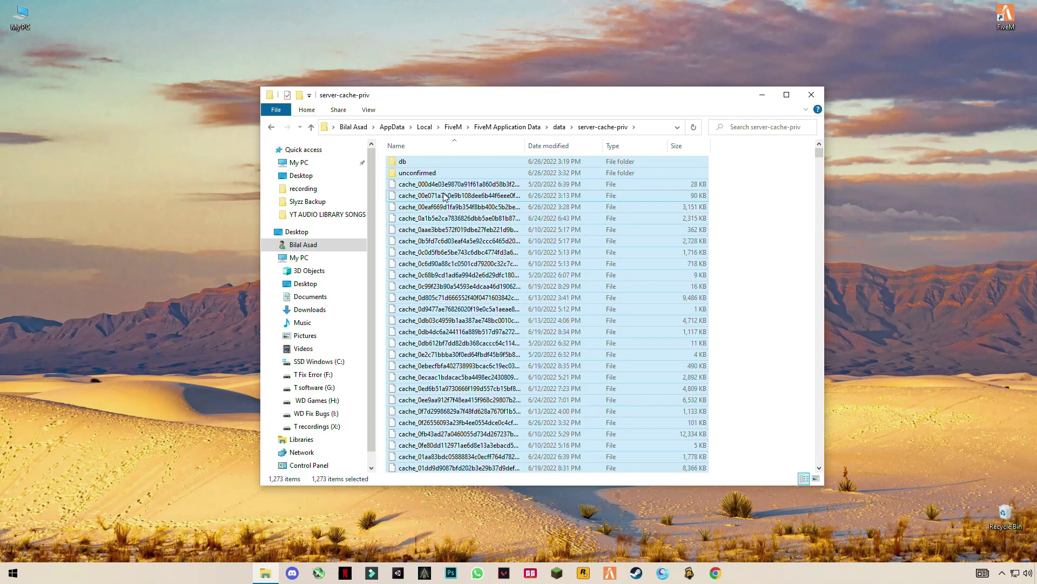
right_click(444, 196)
left_click(342, 351)
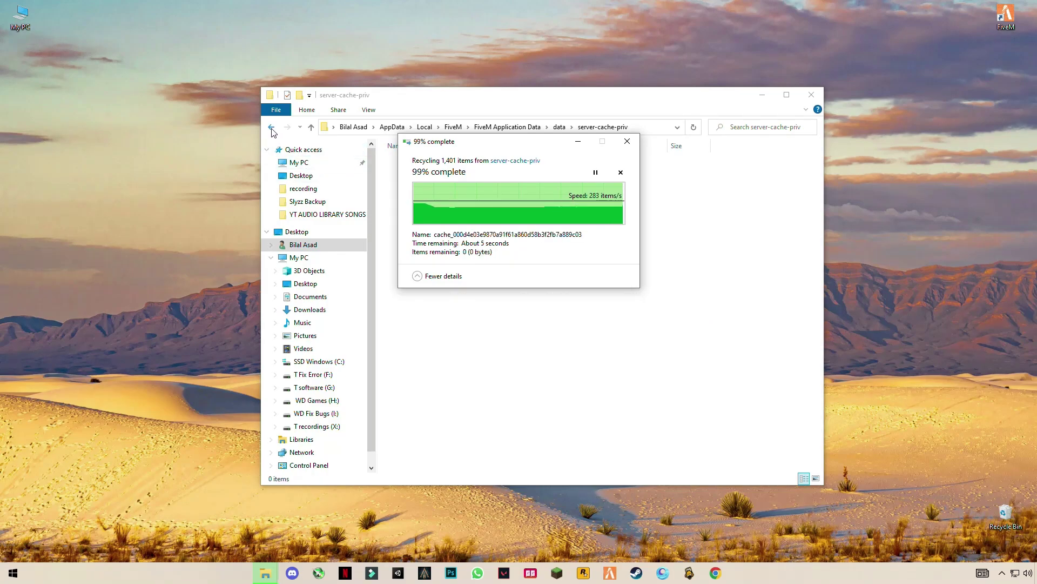
Delete everything inside the cache folder of the FiveM data folder and return to FiveM Application Data
left_click(272, 129)
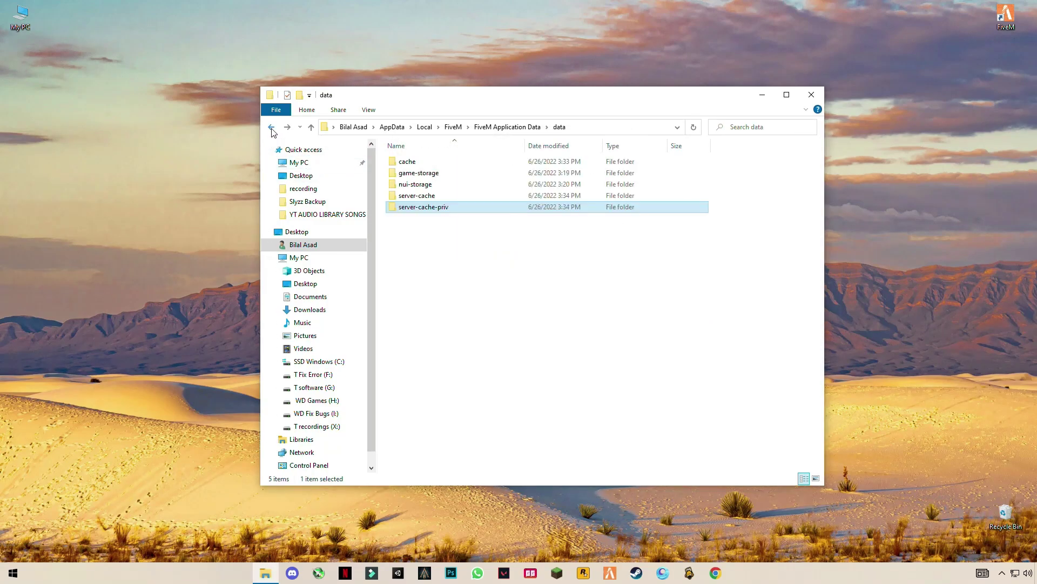
double_click(407, 161)
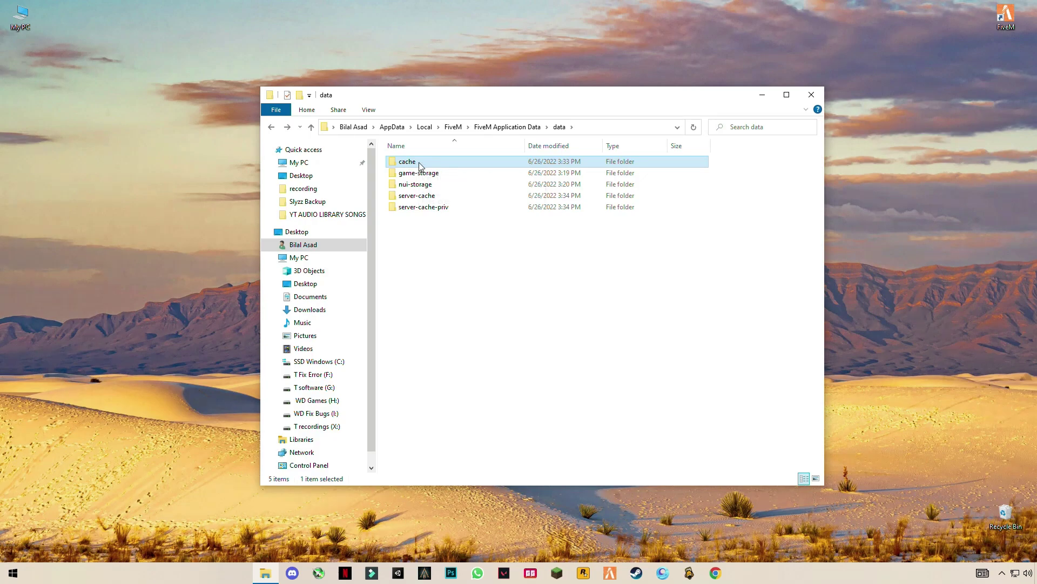
left_click_drag(477, 245, 397, 154)
right_click(427, 178)
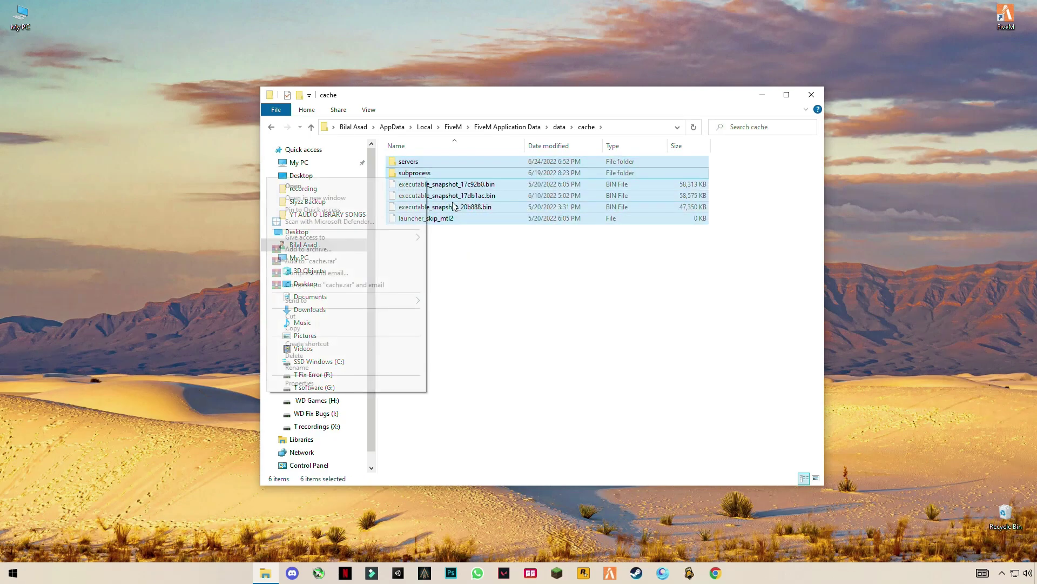
left_click(295, 355)
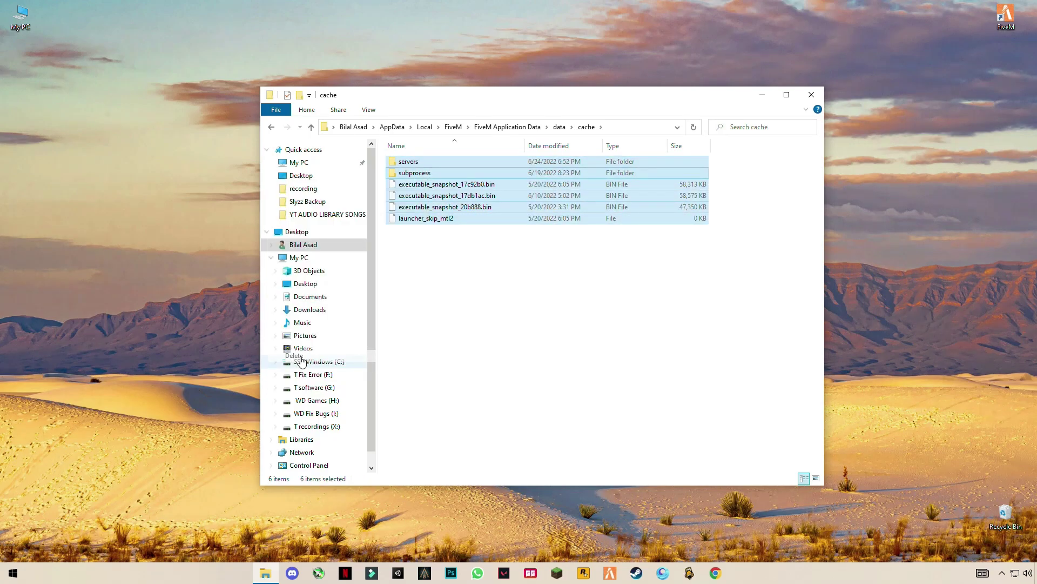
left_click(272, 127)
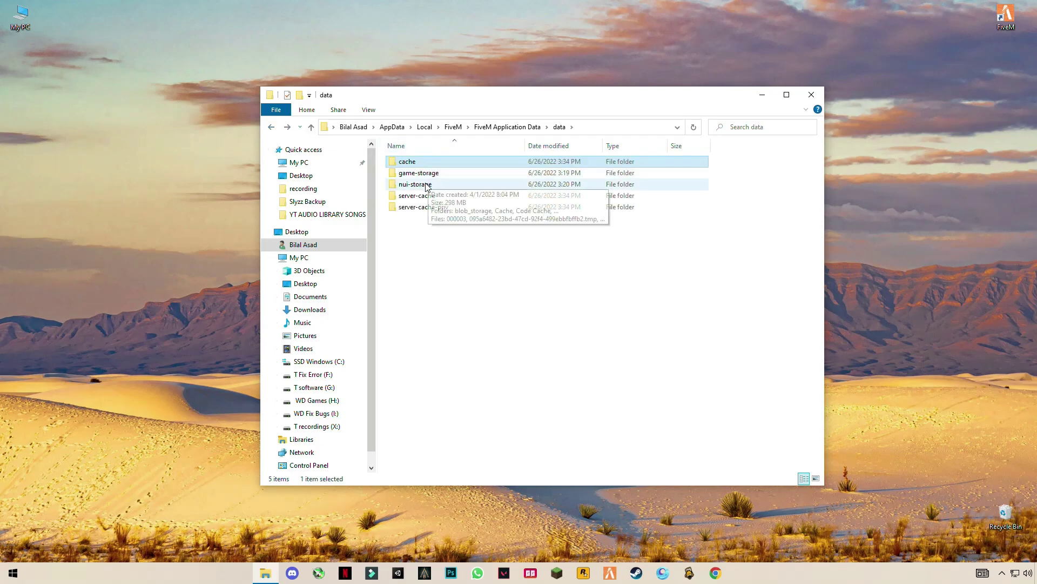
key("BackSpace")
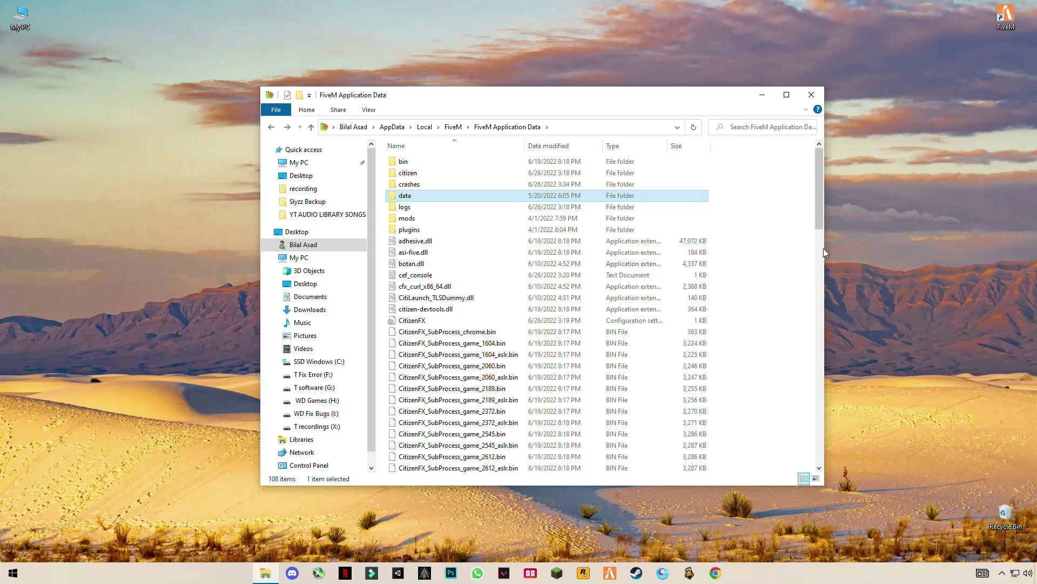
left_click_drag(822, 224, 804, 202)
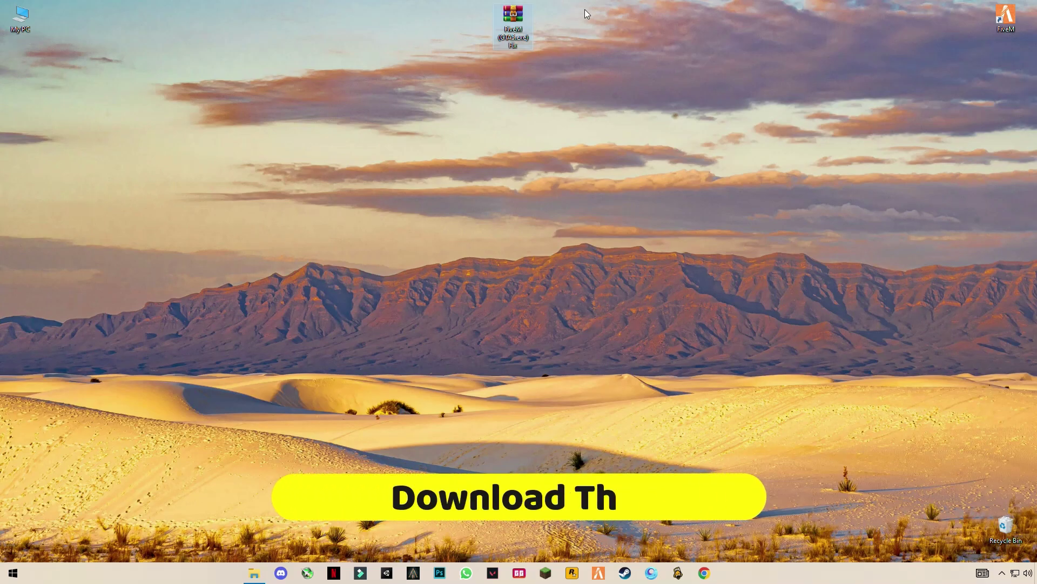
Place the FiveM (GTA5.exe) Fix archive below My PC on the desktop and extract it there
left_click_drag(413, 66, 216, 135)
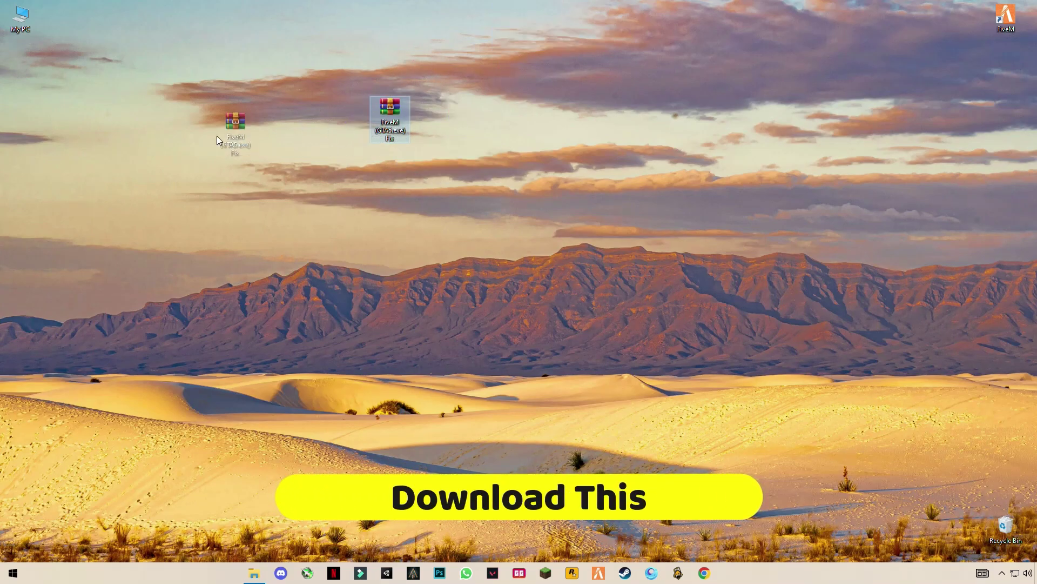
left_click_drag(43, 87, 25, 77)
right_click(25, 76)
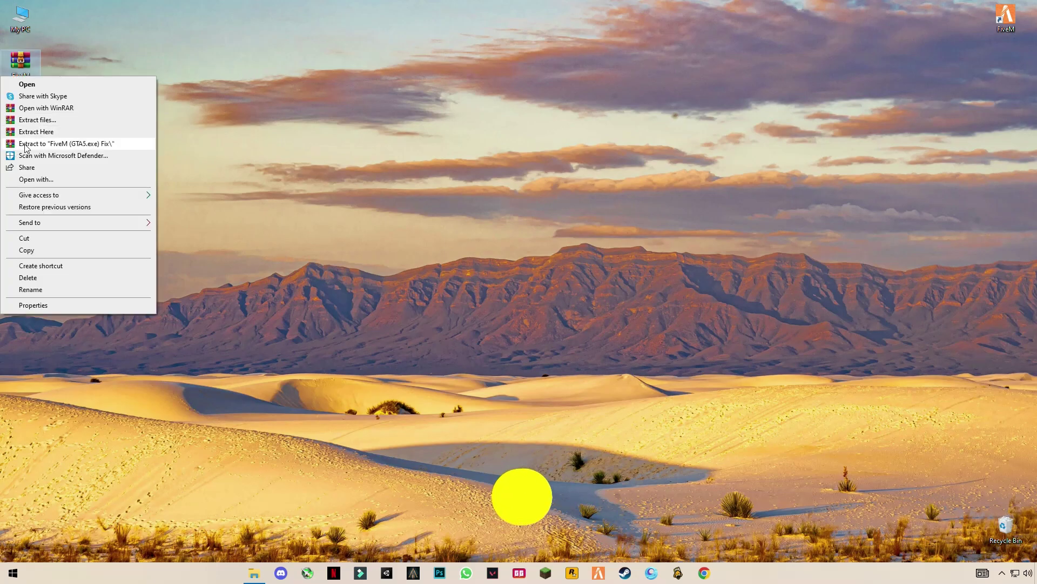
left_click(51, 132)
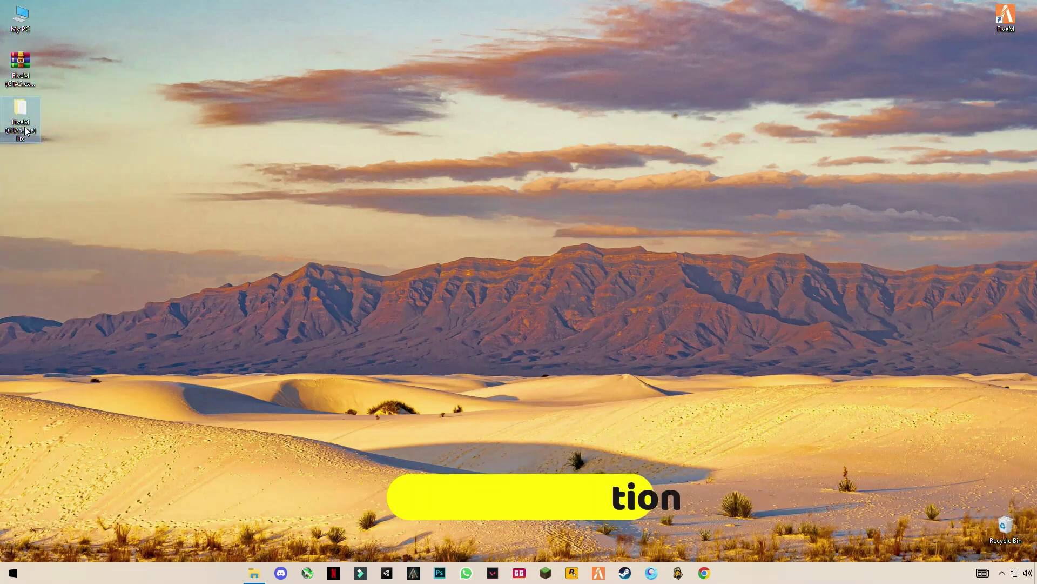
Open the cmd commands text file from the extracted FiveM (GTA5.exe) Fix folder and set its window aside
double_click(24, 123)
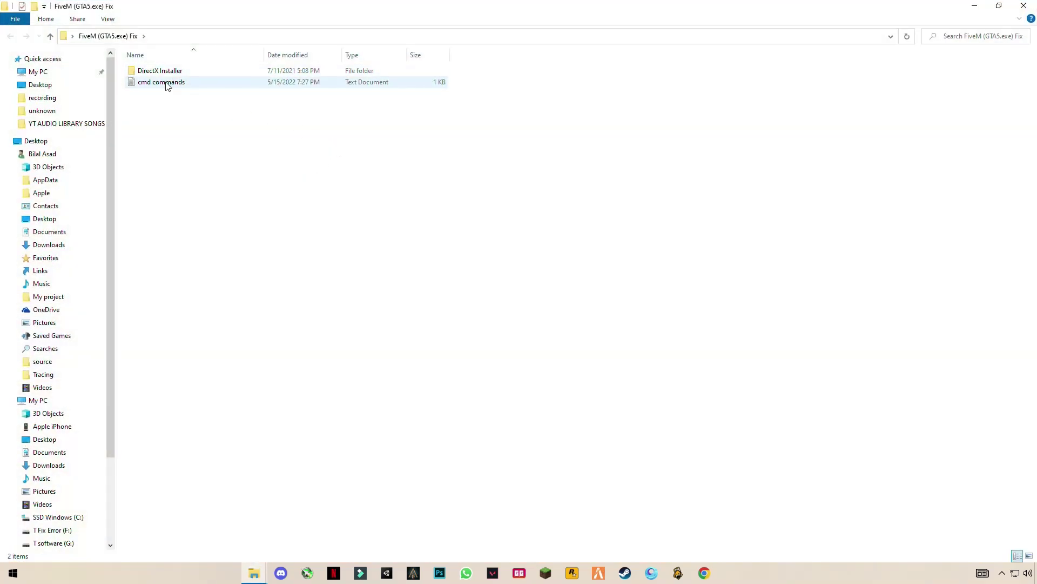
left_click(166, 84)
double_click(167, 83)
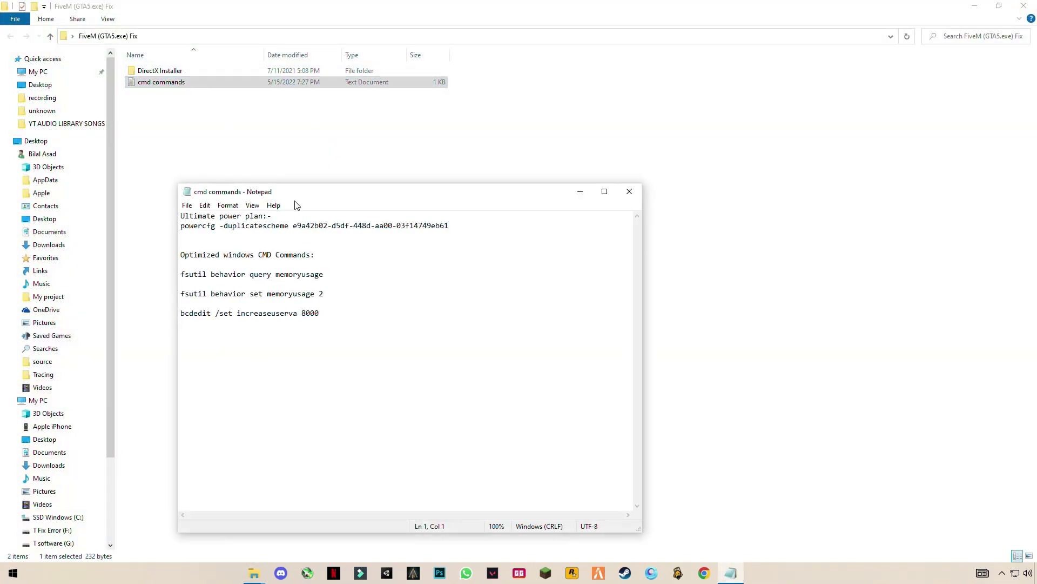
left_click_drag(307, 198, 665, 114)
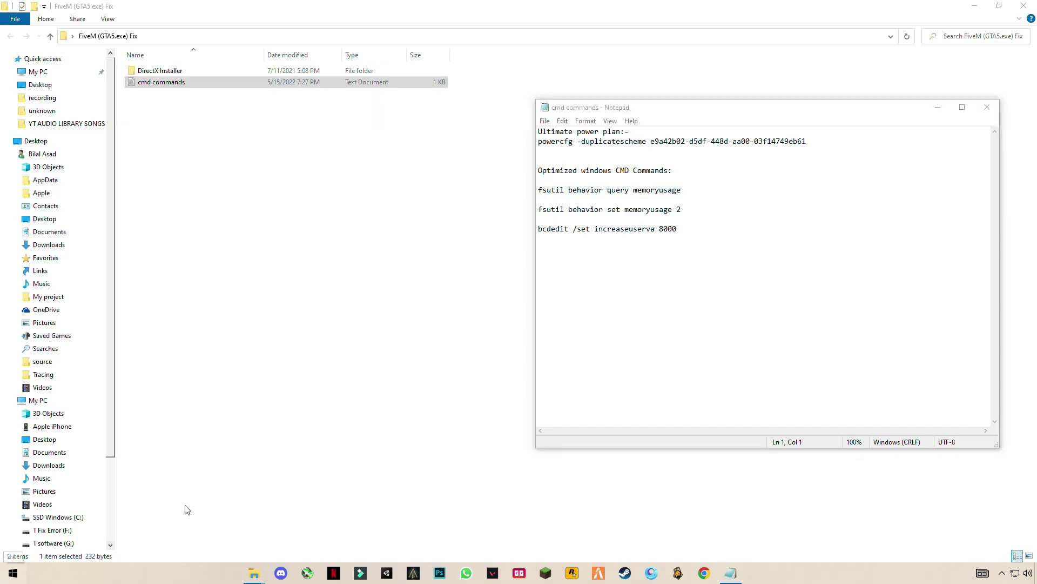
Run Command Prompt as administrator and place its window beside the cmd commands notes
key("super")
type("cmd")
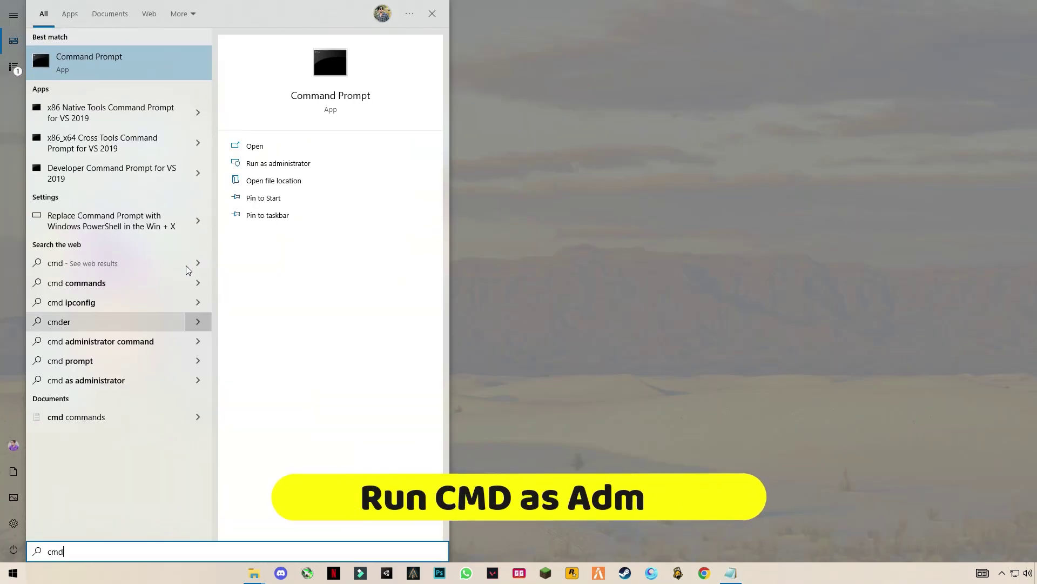
right_click(78, 58)
left_click(100, 72)
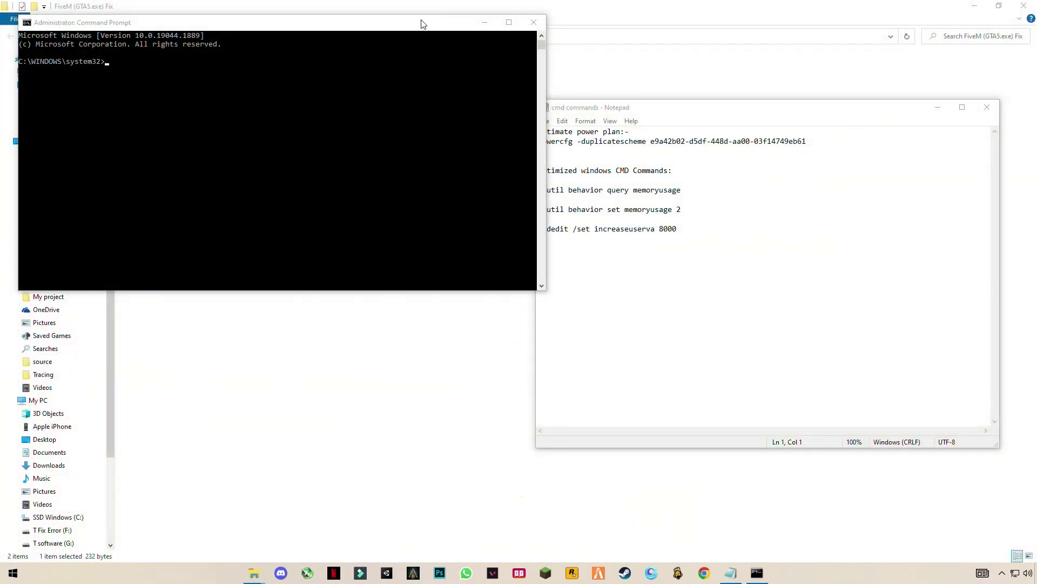
left_click_drag(423, 24, 407, 115)
Copy the Ultimate power plan command from the notes and run powercfg -duplicatescheme e9a42b02-d5df-448d-aa00-03f14749eb61 in Command Prompt
left_click_drag(816, 146, 541, 146)
key("ctrl+c")
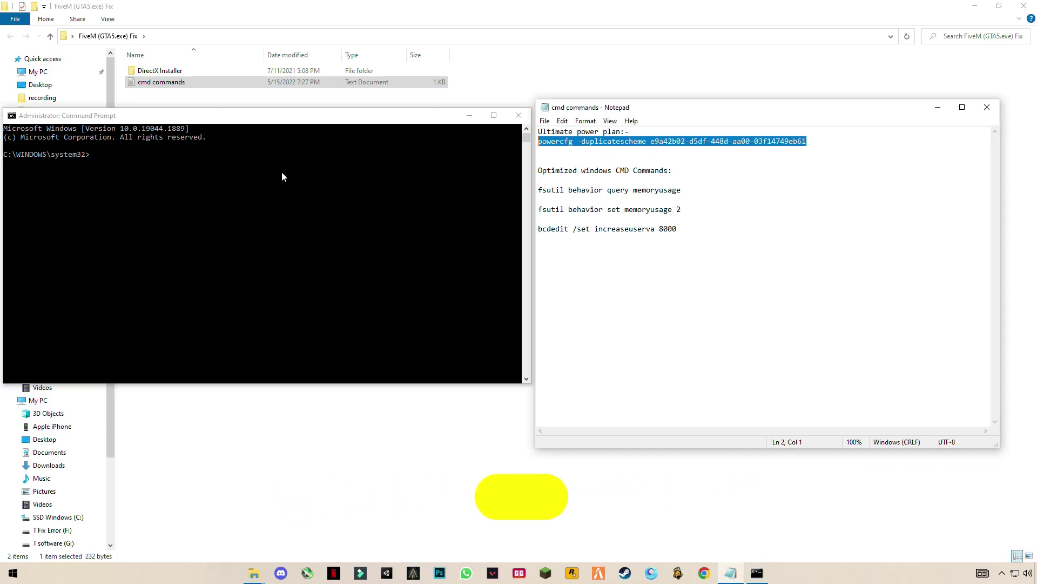
left_click(120, 162)
key("ctrl+v")
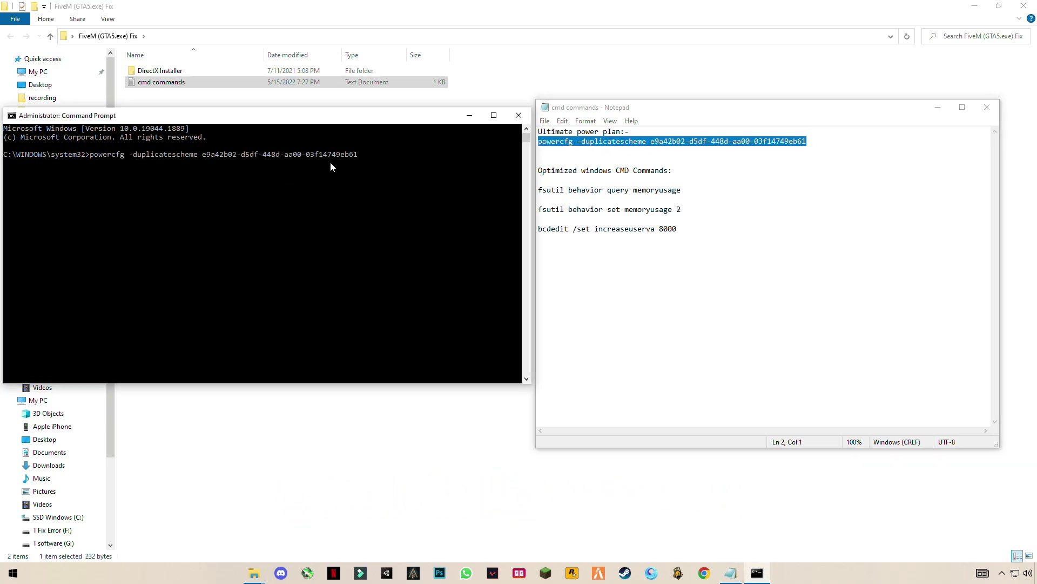
key("Return")
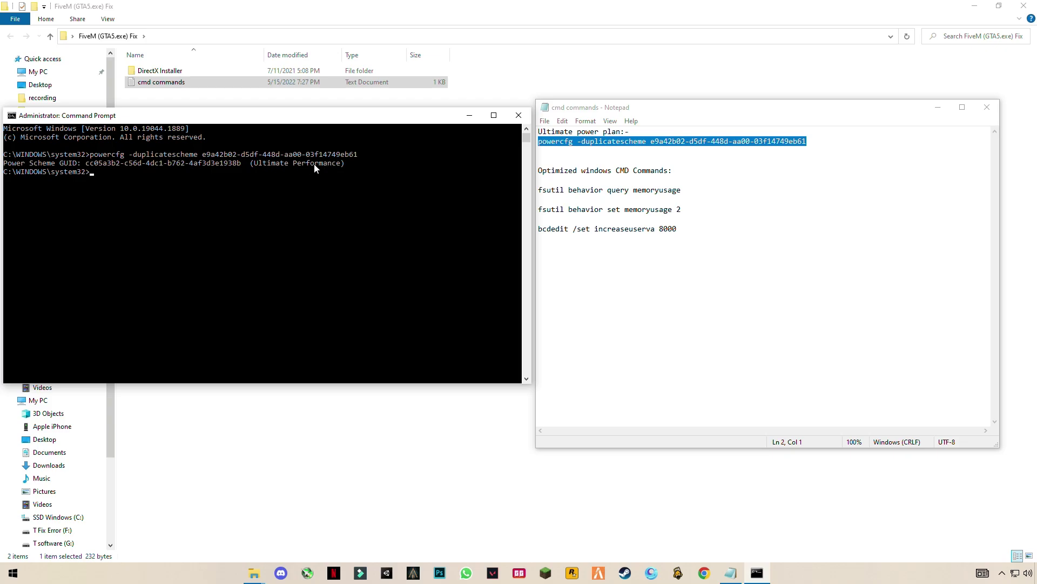
Copy and run fsutil behavior query memoryusage, fsutil behavior set memoryusage 2 and bcdedit /set increaseuserva 8000 from the notes in Command Prompt
left_click_drag(689, 223, 542, 190)
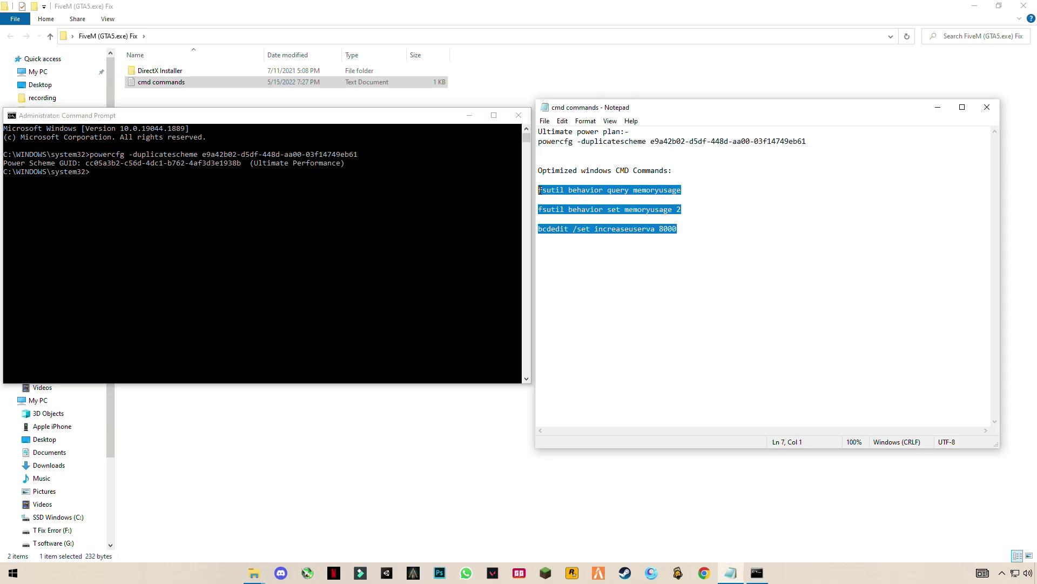
right_click(539, 190)
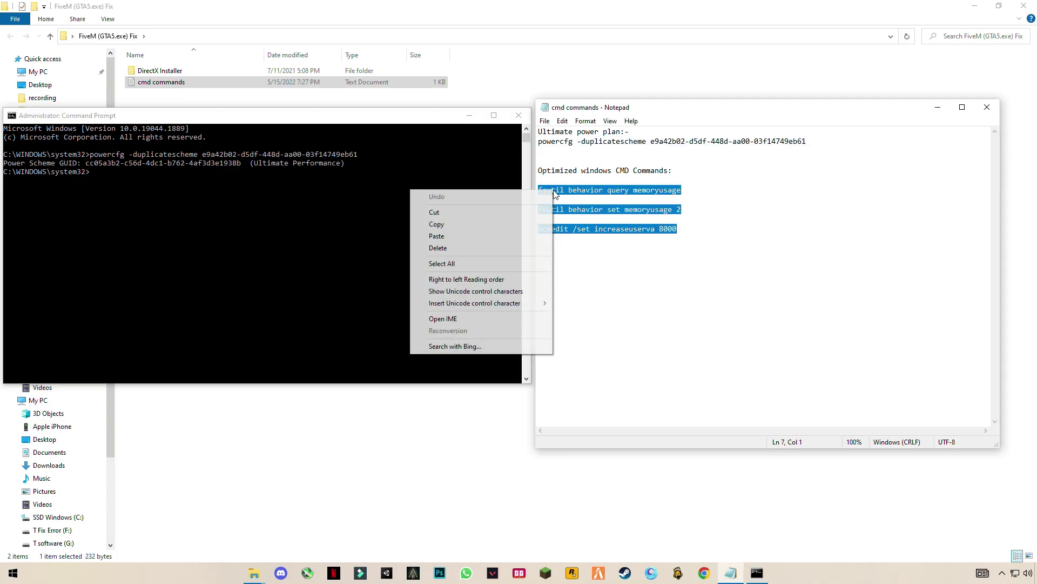
left_click(443, 228)
left_click(306, 206)
right_click(306, 206)
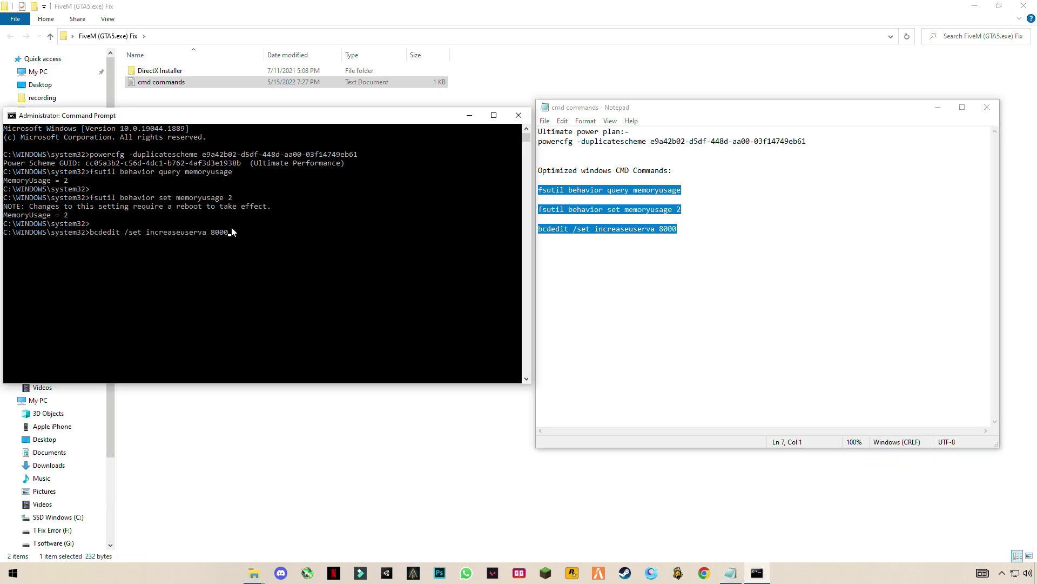
key("Return")
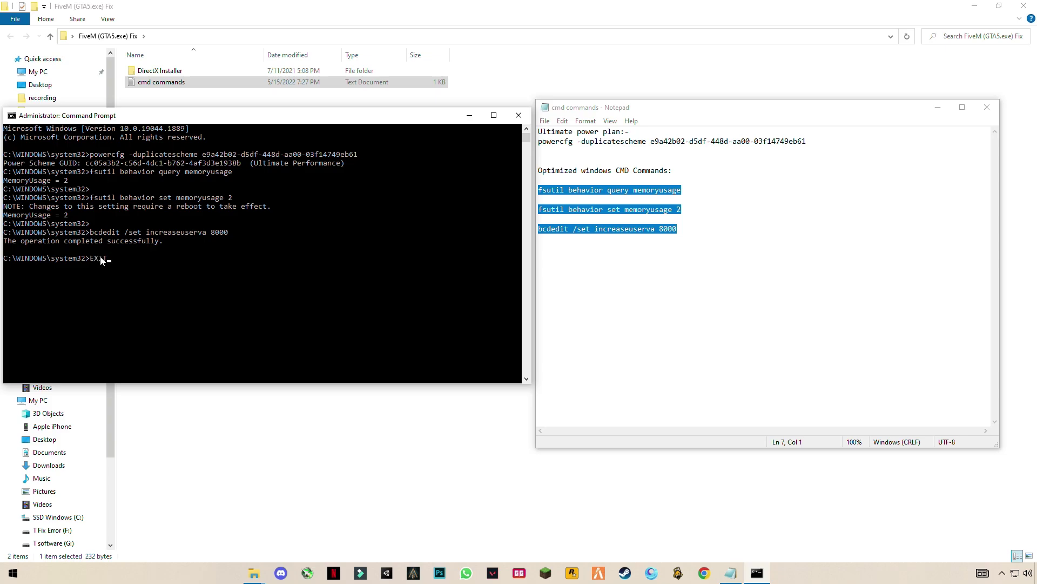
Quit Command Prompt with the EXIT command and close the cmd commands notes
left_click_drag(102, 257, 99, 260)
left_click(121, 259)
key("Escape")
key("Return")
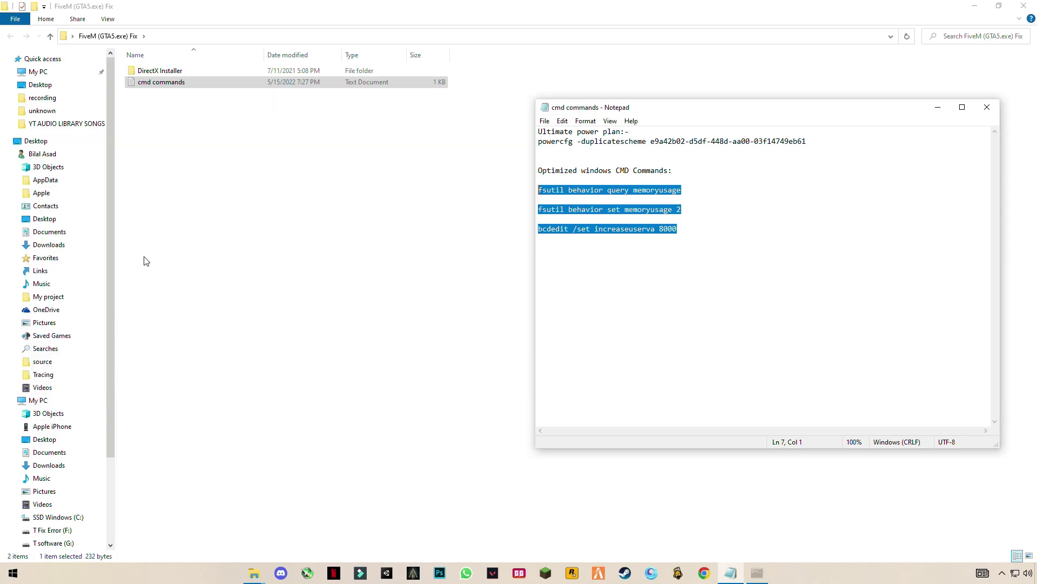
left_click(987, 107)
Run dxwebsetup from the DirectX Installer folder with permission to make changes, accepting the agreement and declining the Bing Bar, through to the end
double_click(160, 70)
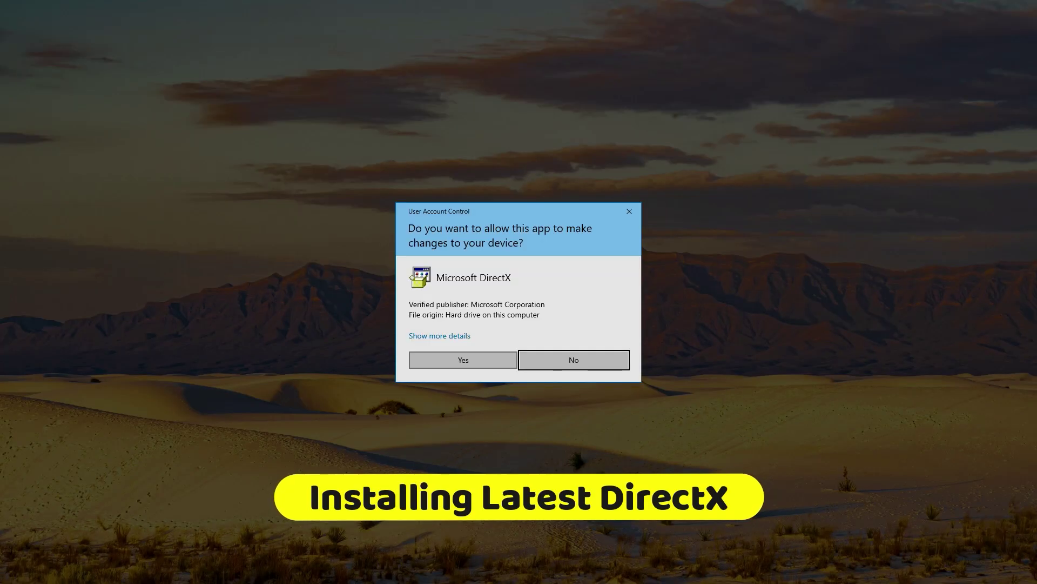
left_click(448, 358)
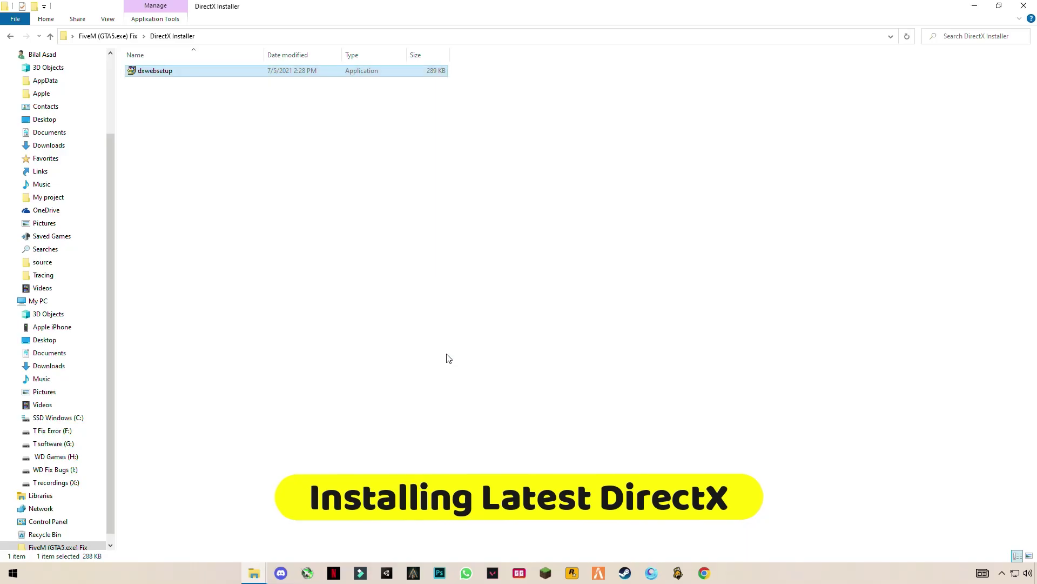
left_click(132, 184)
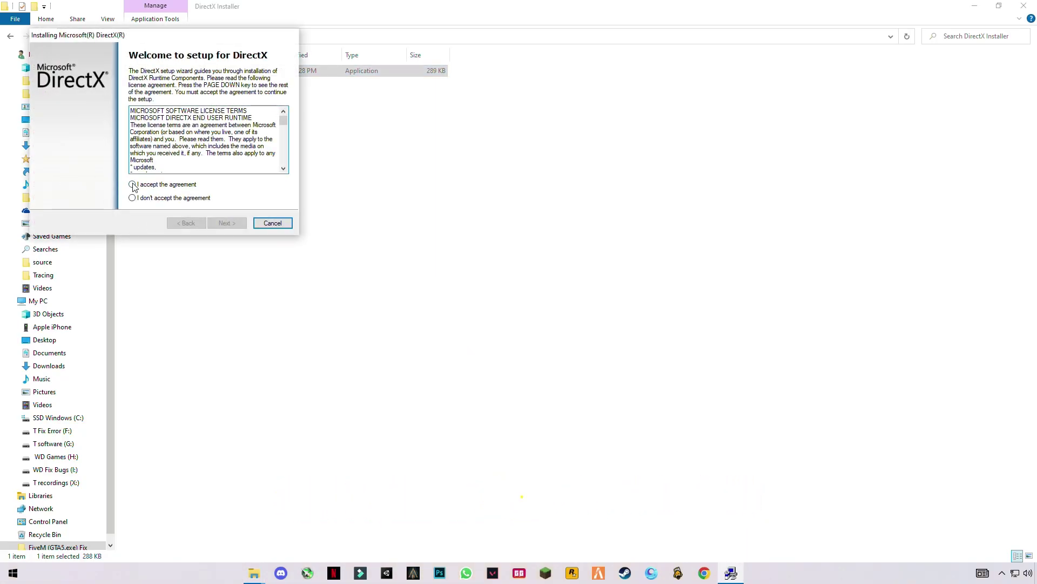
left_click(228, 223)
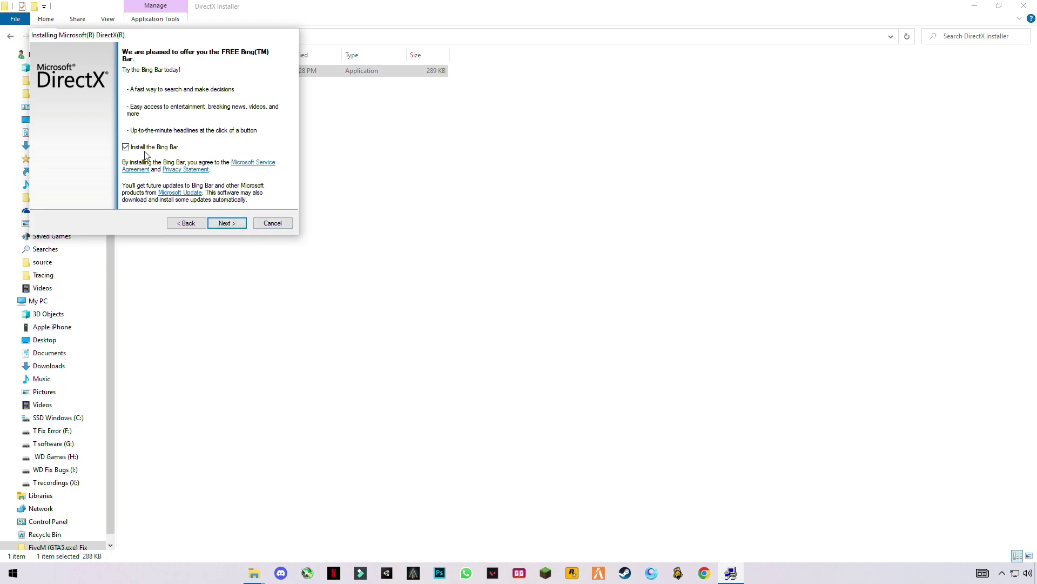
left_click(126, 147)
left_click(229, 224)
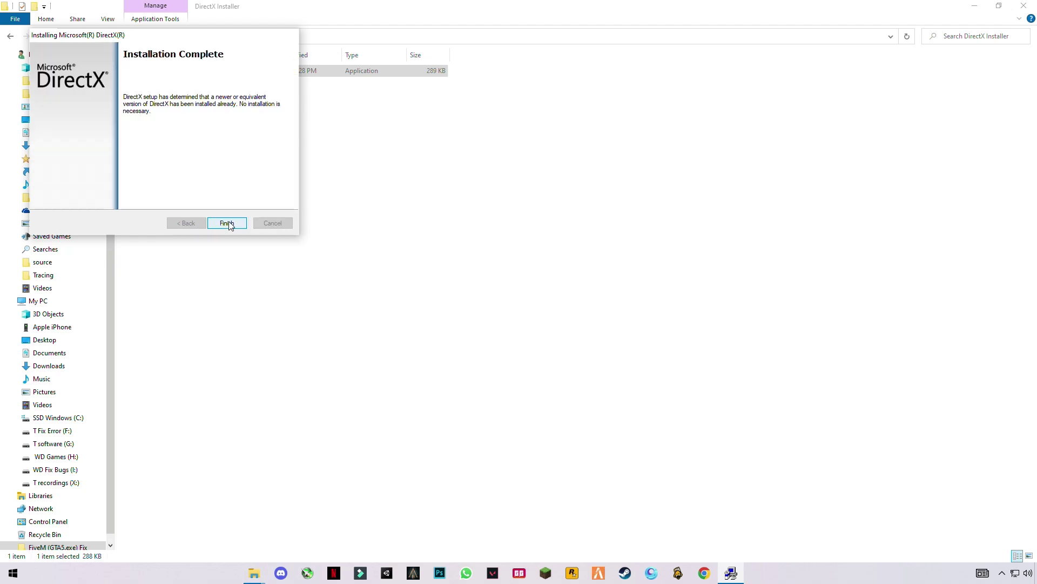
left_click(227, 223)
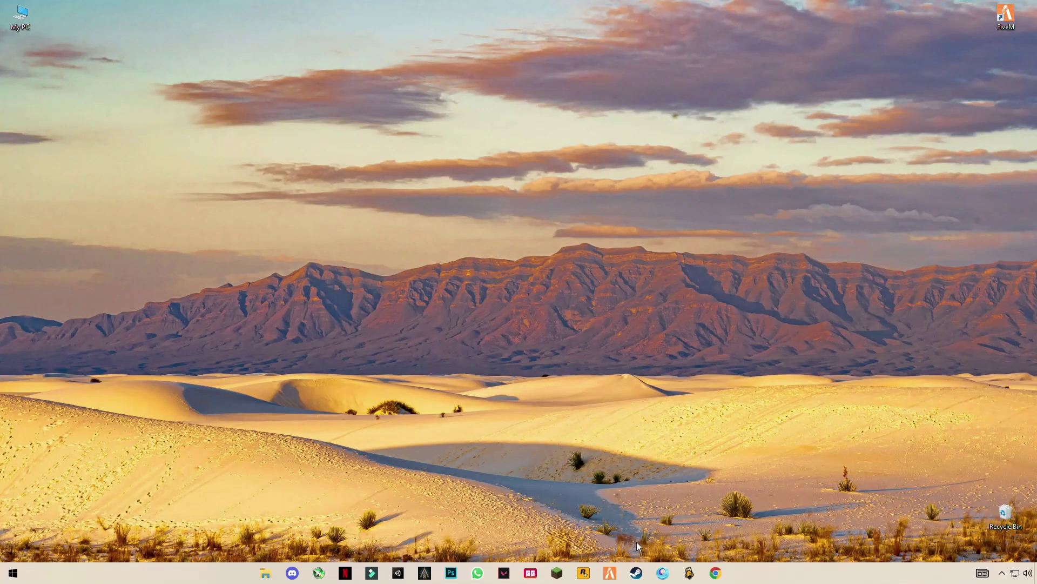
Launch FiveM, dismiss the Cfx.re sign-in dialog and join the xCity Freeroam server
left_click(616, 576)
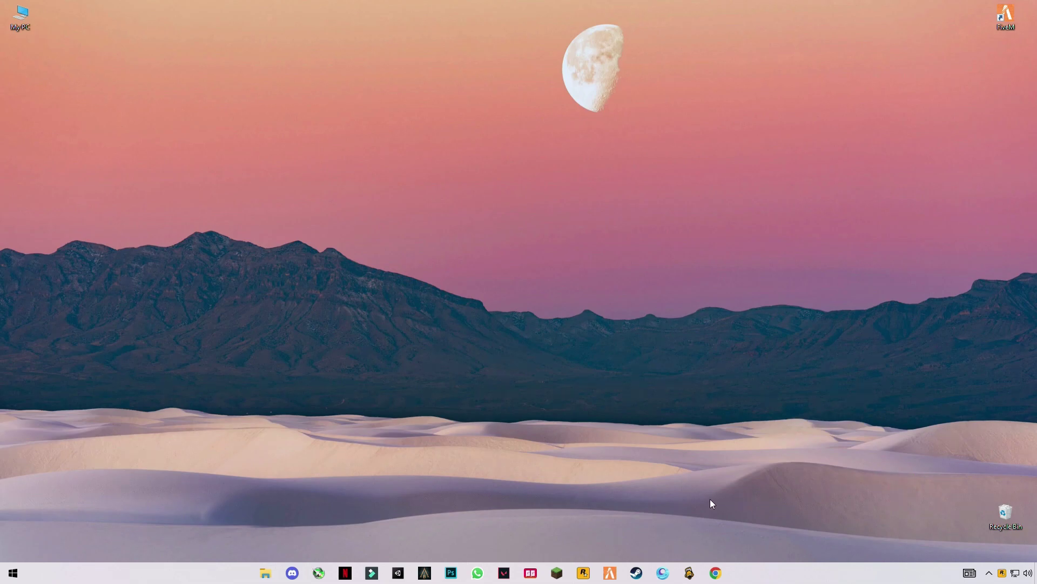
left_click(989, 572)
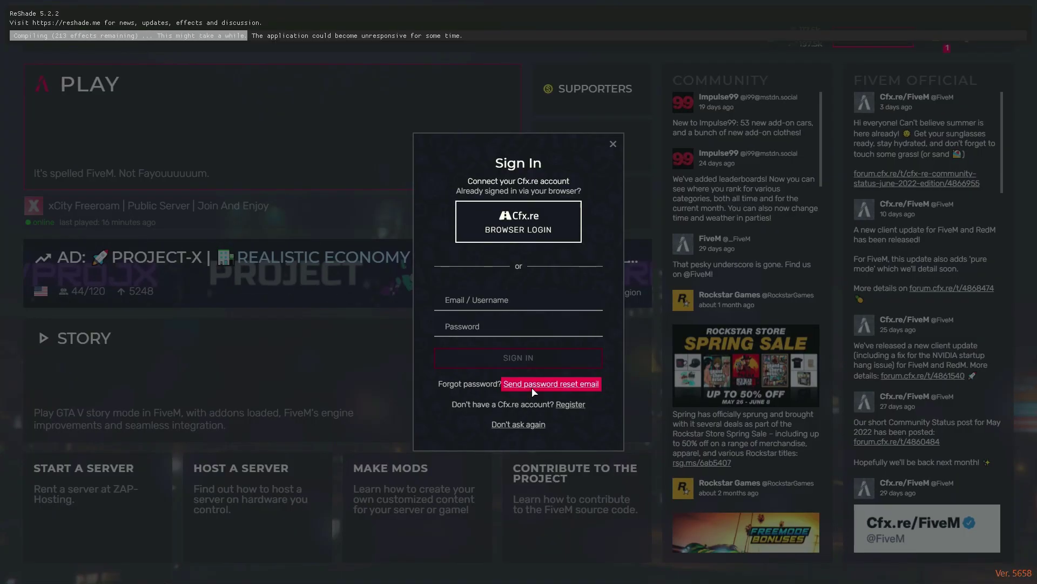
left_click(615, 142)
left_click(412, 203)
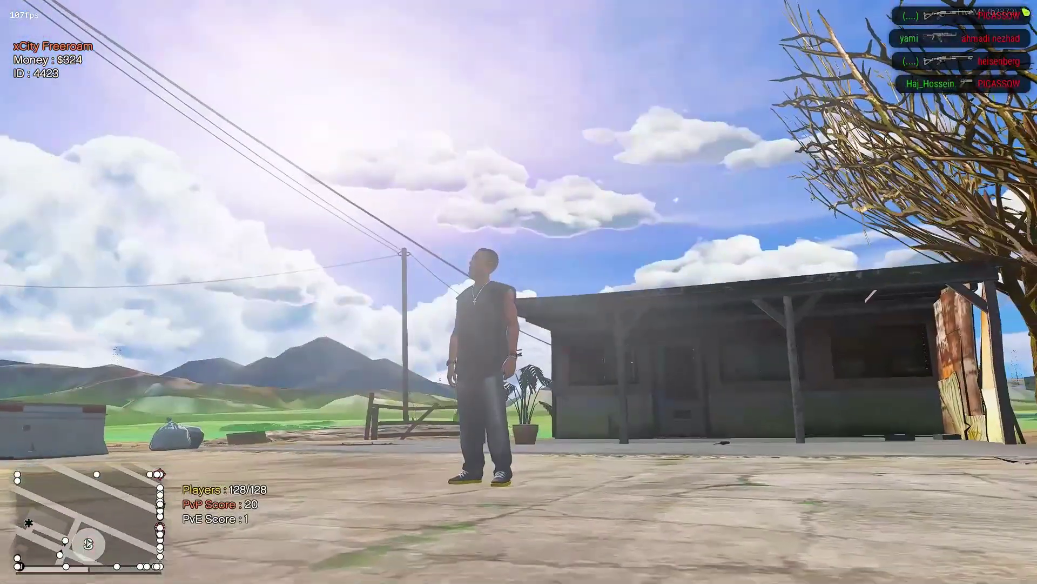
Walk the character forward on the xCity Freeroam server to check that the game runs
key("w")
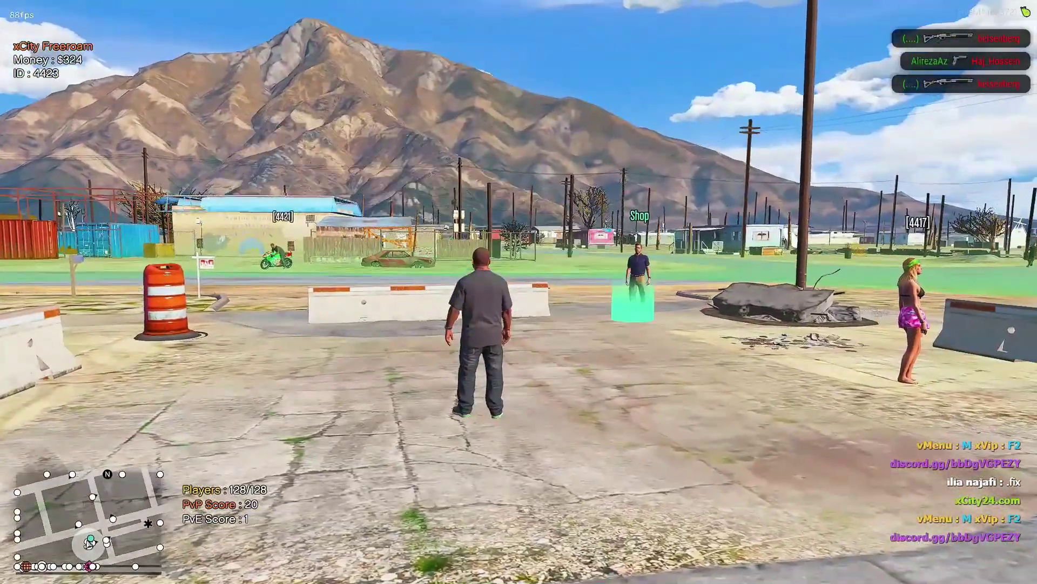
key("w")
key("w")
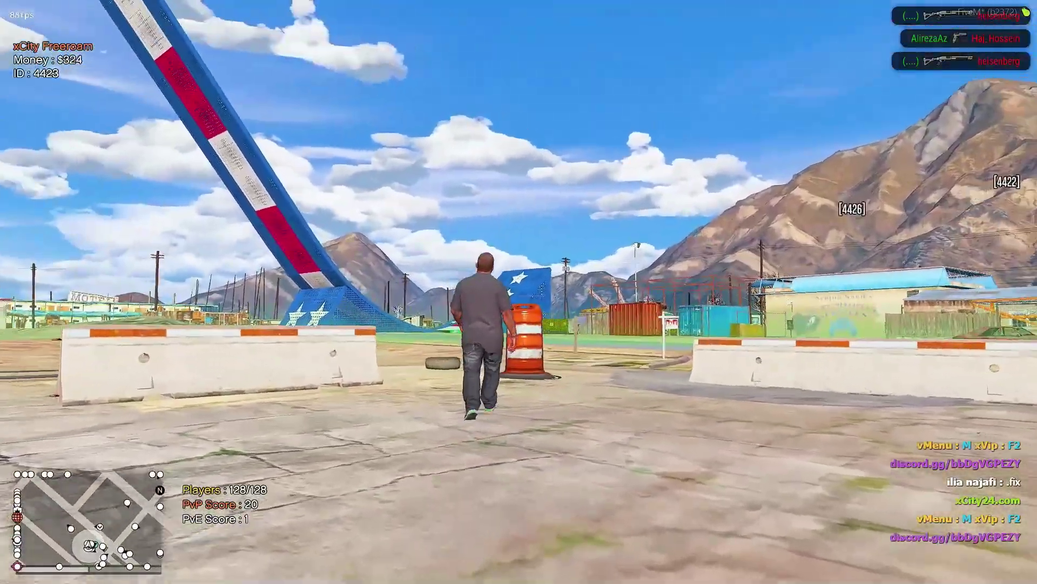